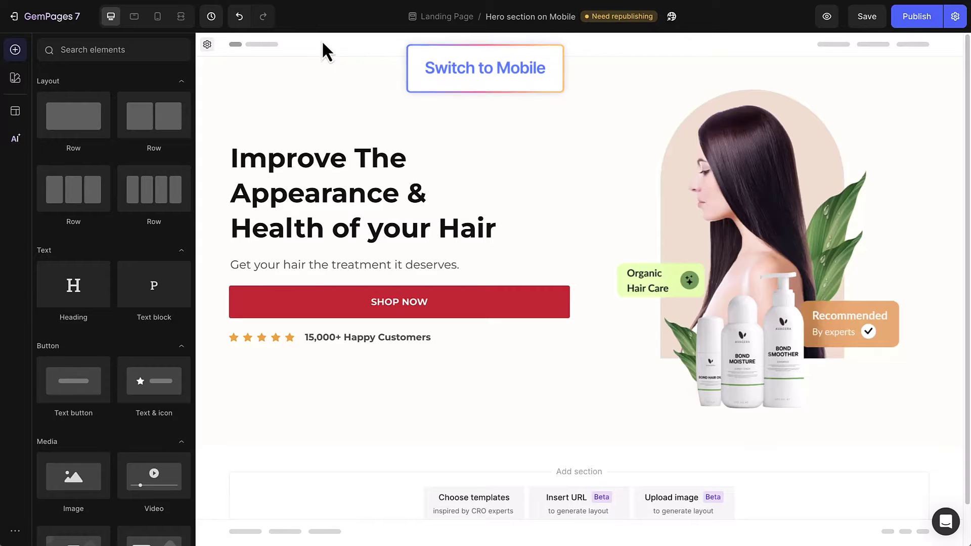
- Switch to the mobile view and select the hero heading (Montserrat, size 46)
click(167, 25)
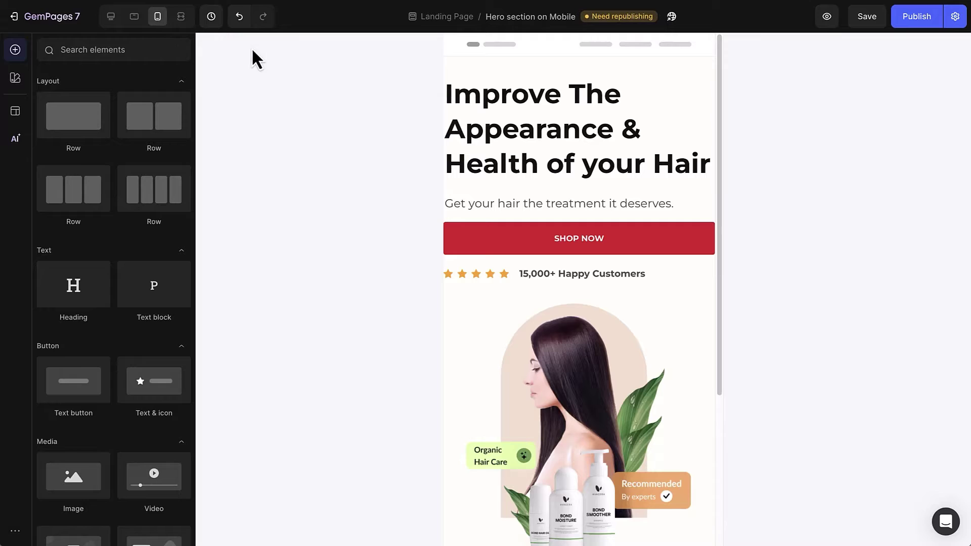
click(481, 92)
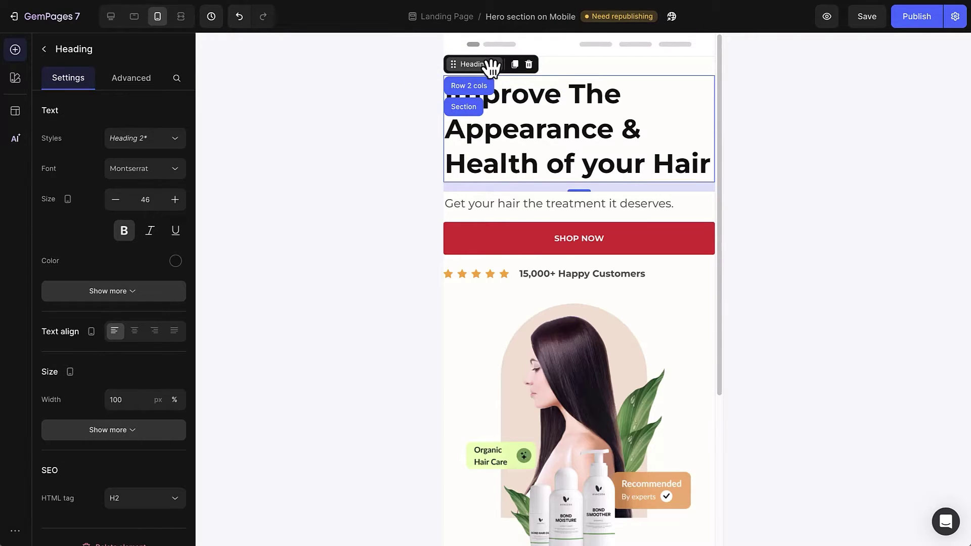
- Move the image column (Column 2) above the text column in the hero row
click(477, 87)
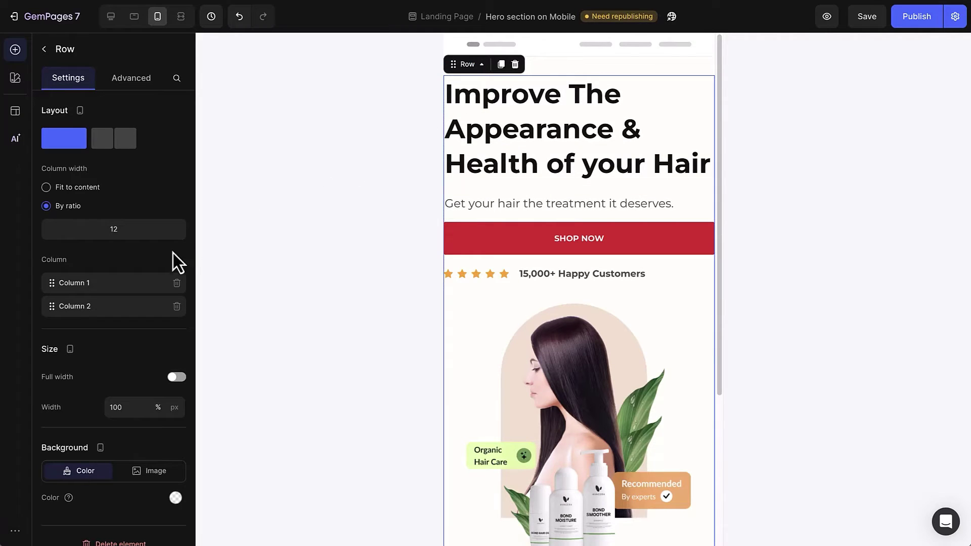
mouse_move(148, 283)
mouse_down()
mouse_move(130, 290)
mouse_move(130, 306)
mouse_up()
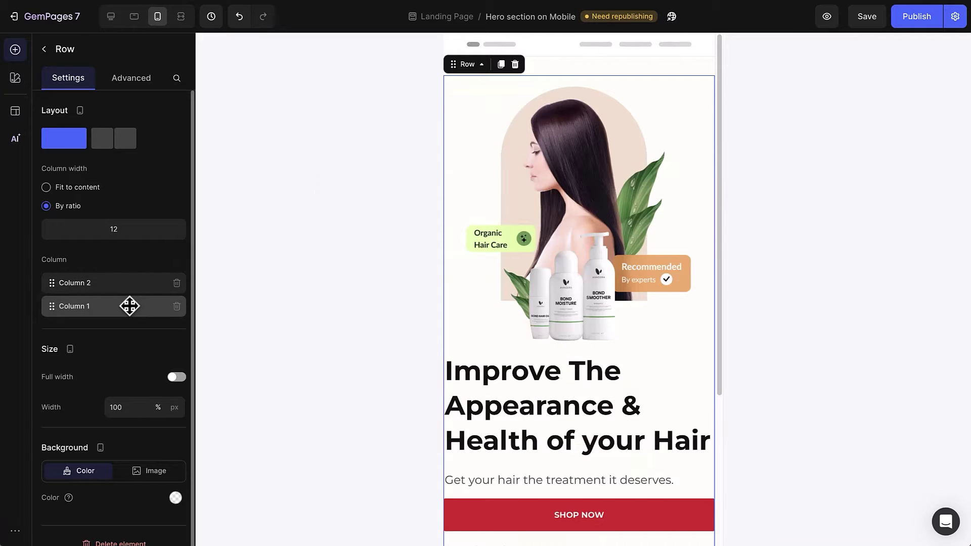
click(229, 296)
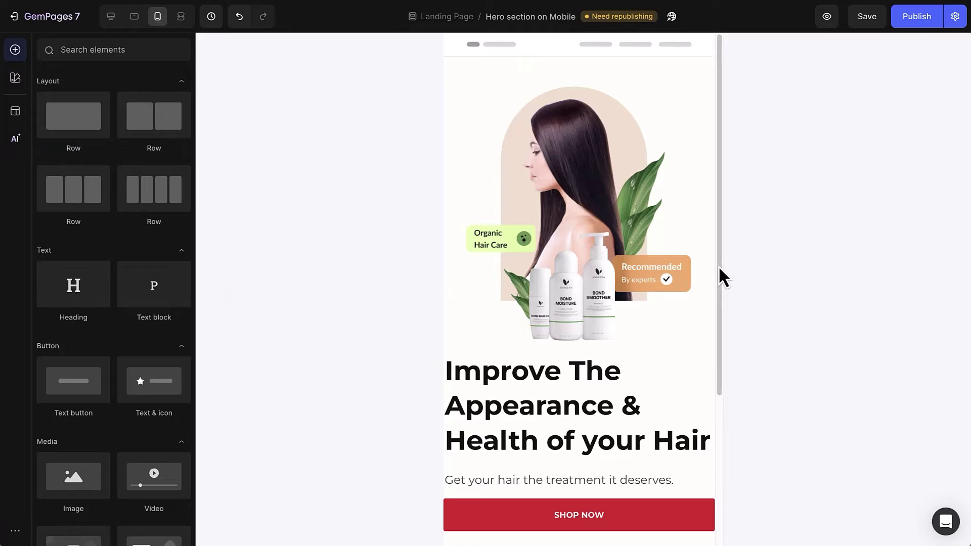
drag(719, 265, 712, 343)
- Set the mobile heading size to 36, keep desktop at 46, and centre-align it
click(678, 314)
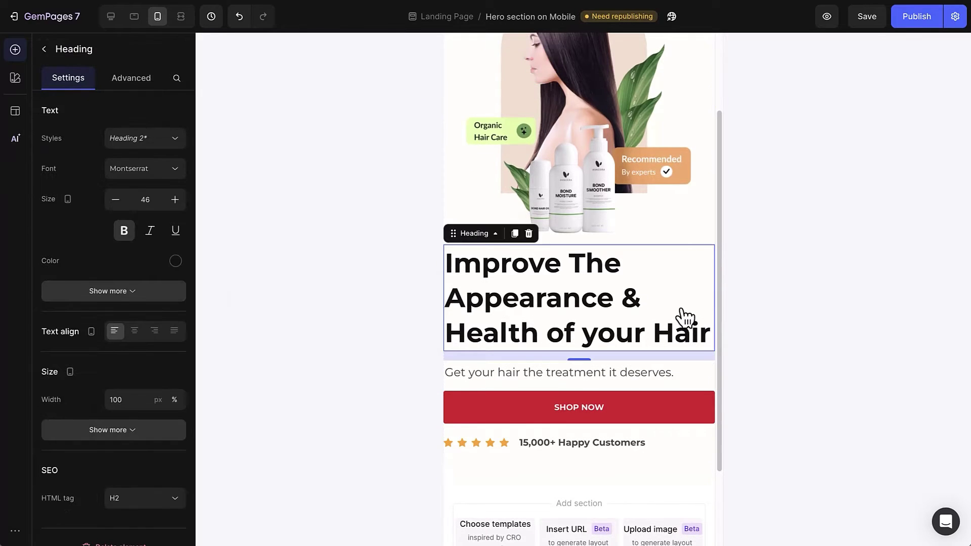
double_click(144, 199)
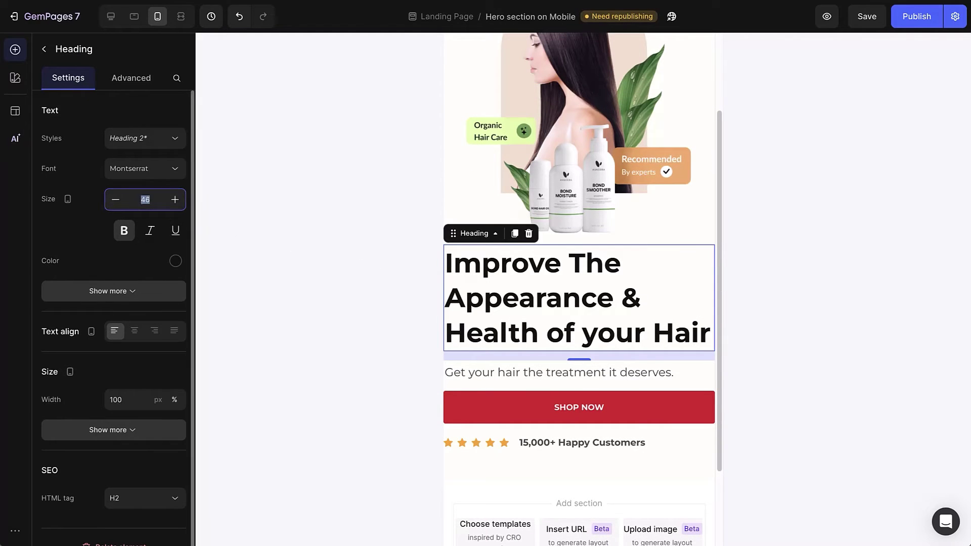
text(36)
key(Return)
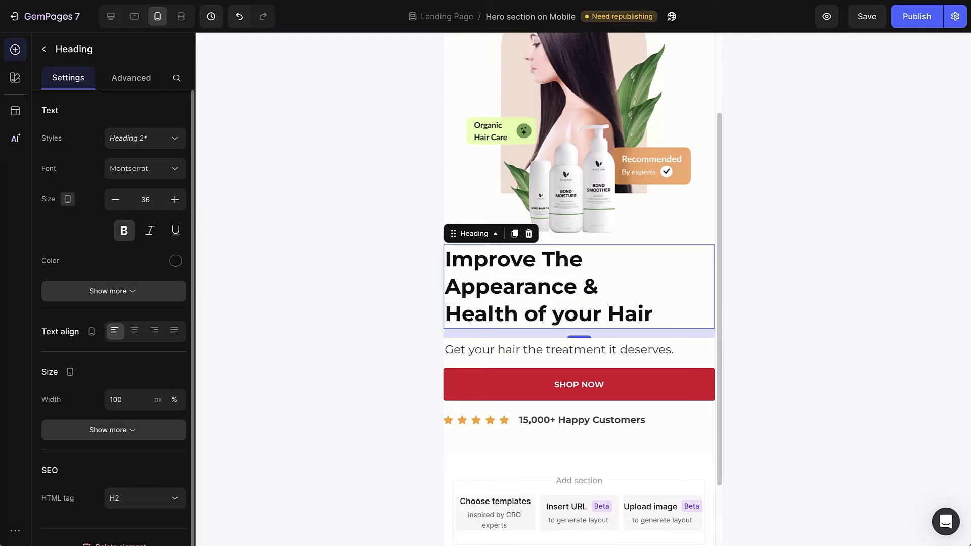
click(68, 200)
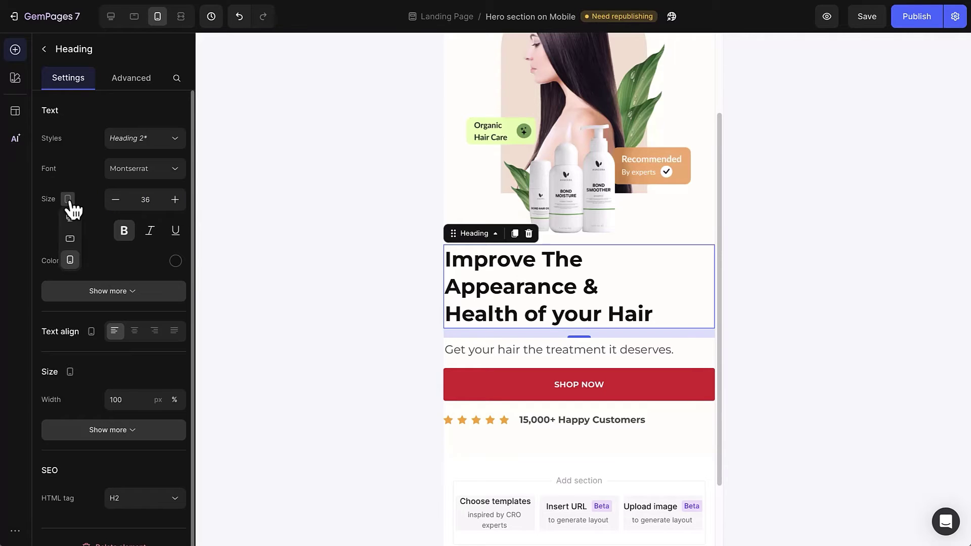
click(70, 217)
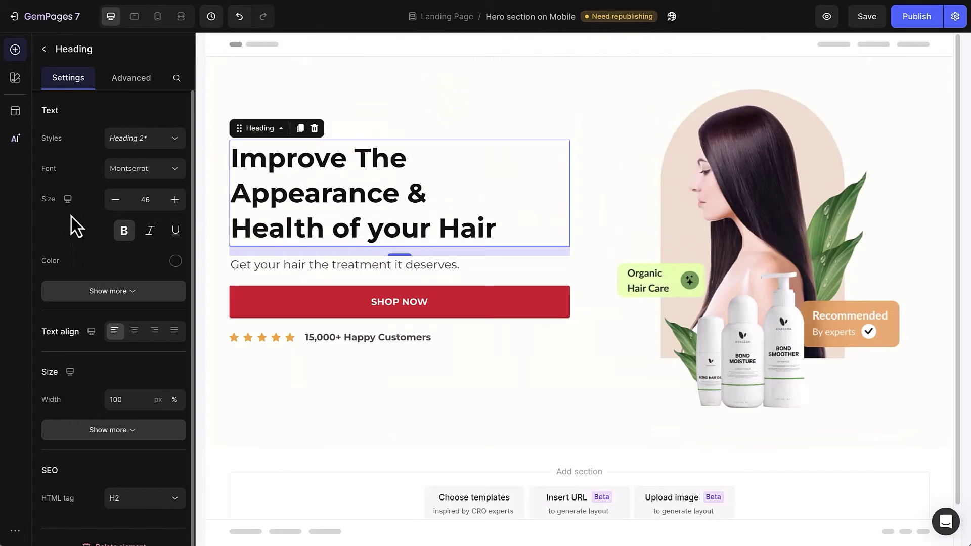
click(68, 199)
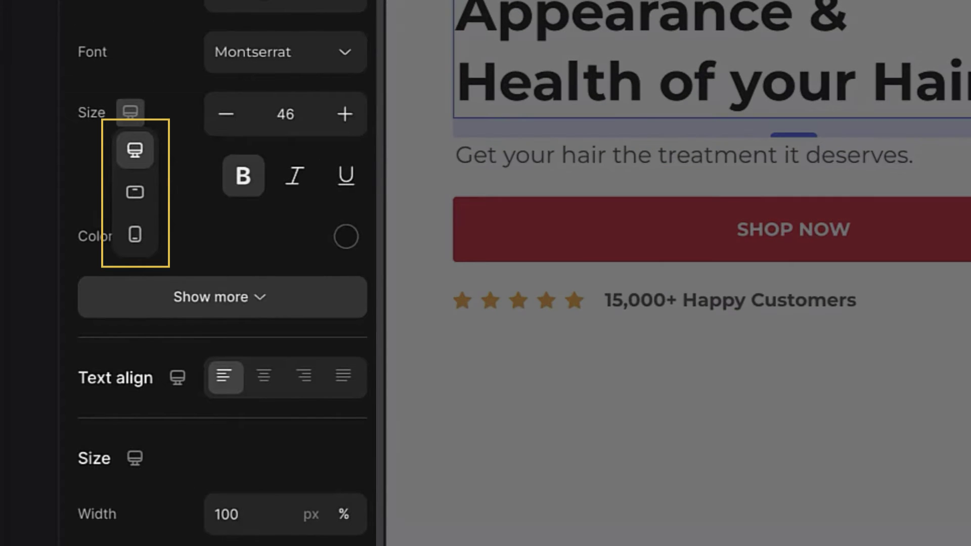
click(136, 234)
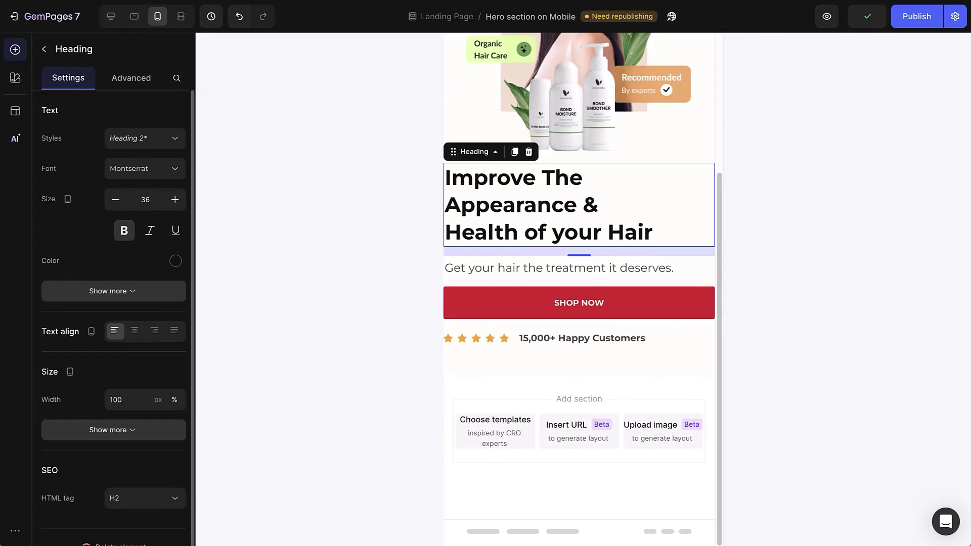
click(136, 331)
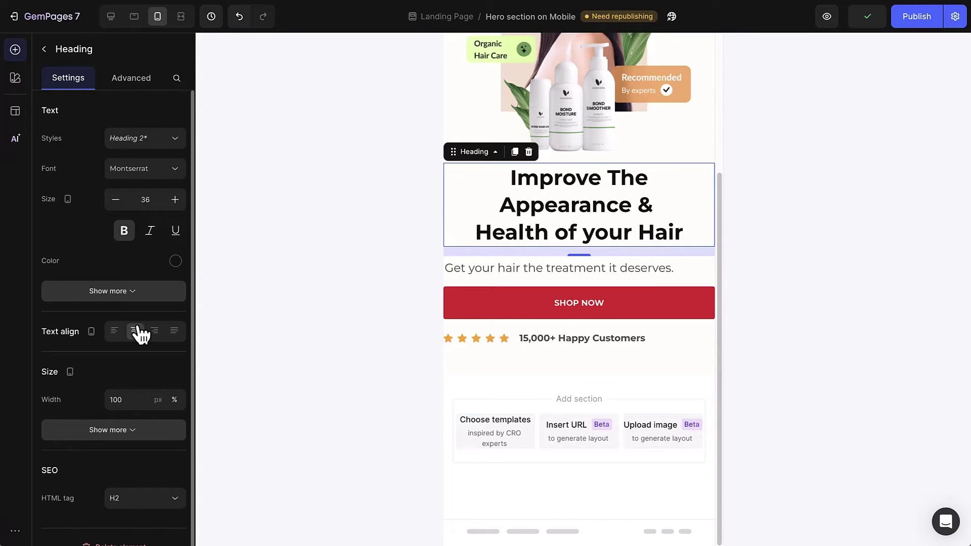
click(481, 280)
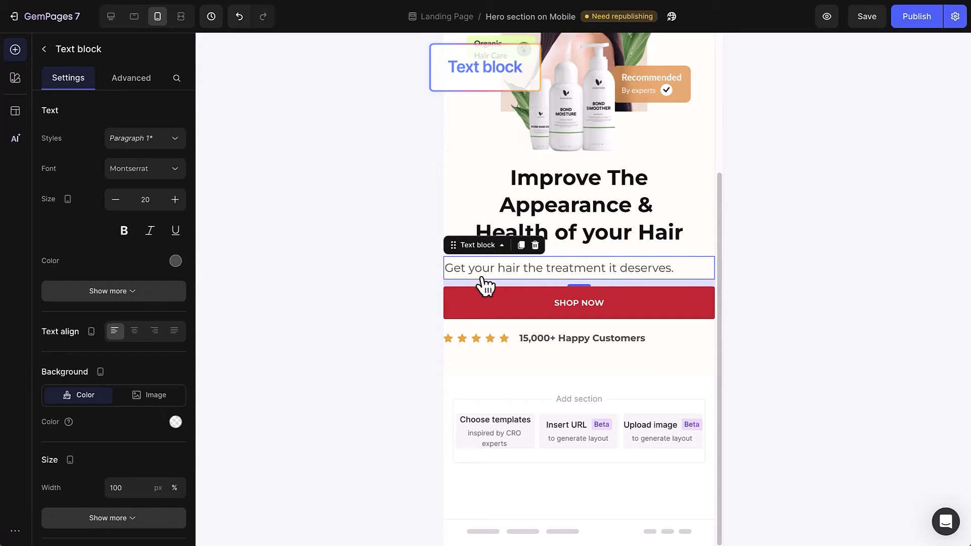
- Make the subtext size 16 and centred, and set the SHOP NOW button height to 48
double_click(135, 200)
text(16)
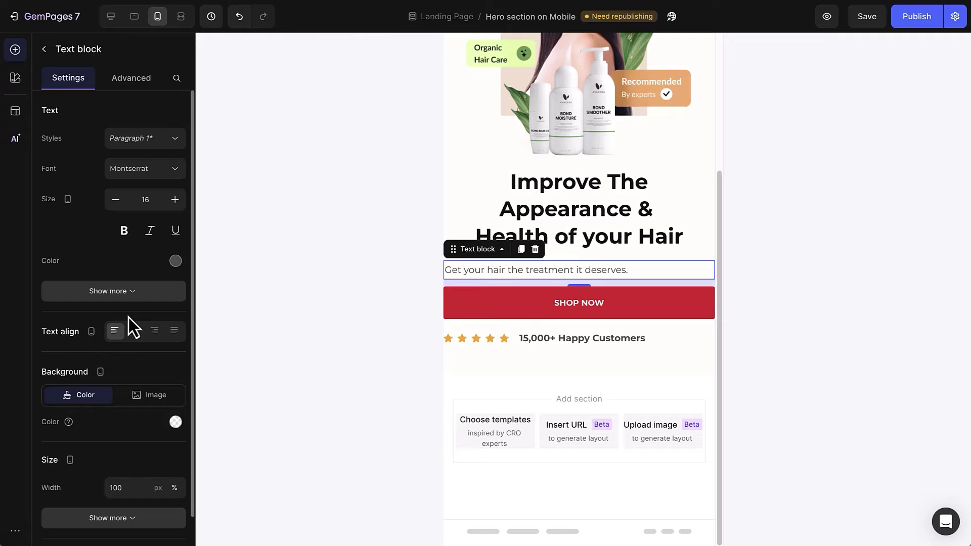
click(136, 331)
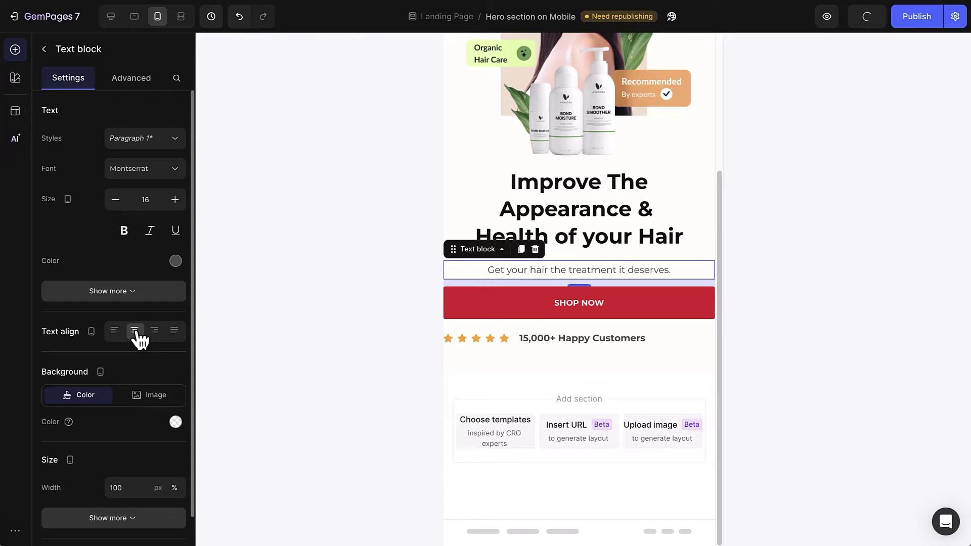
click(496, 314)
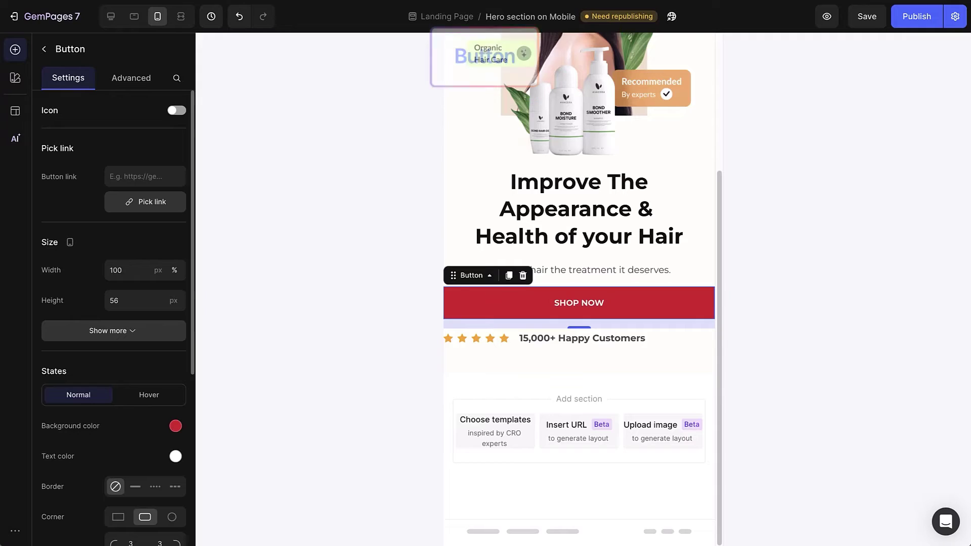
double_click(116, 300)
text(4)
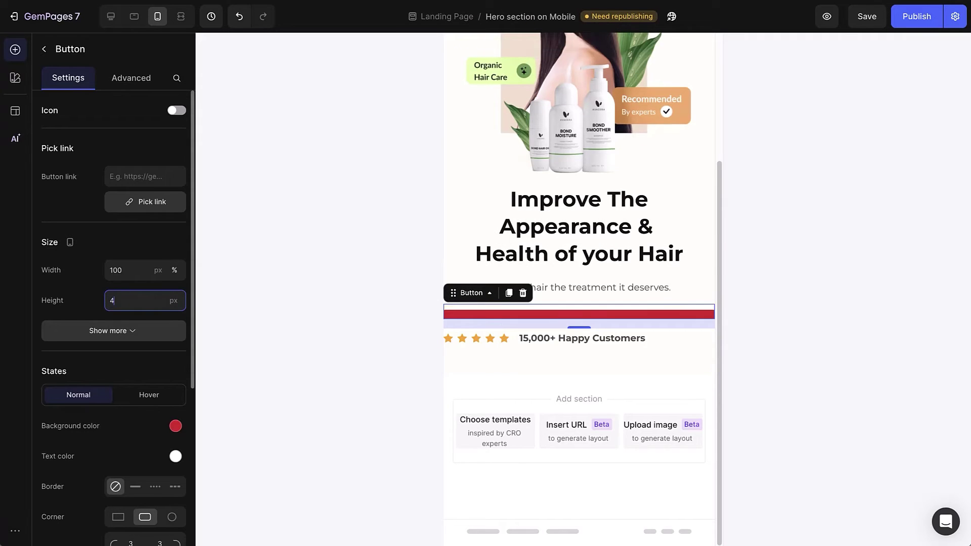
text(8)
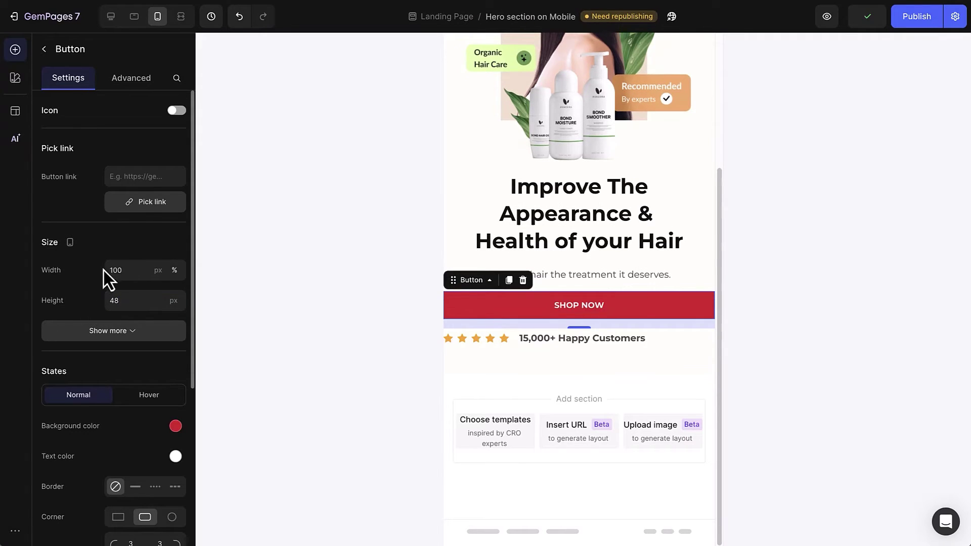
click(144, 202)
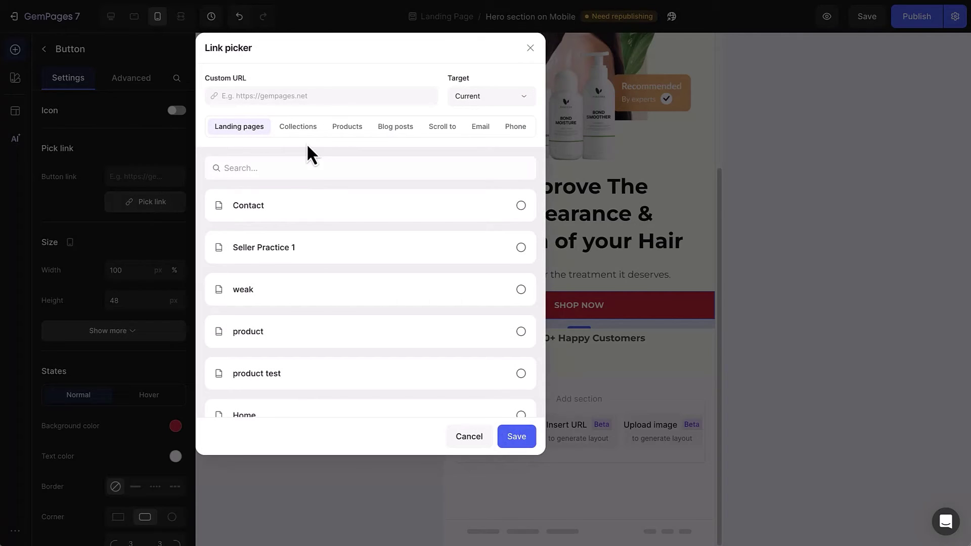
- Choose Nonstop Liquid Matte from the Products list as the button link and save
click(347, 129)
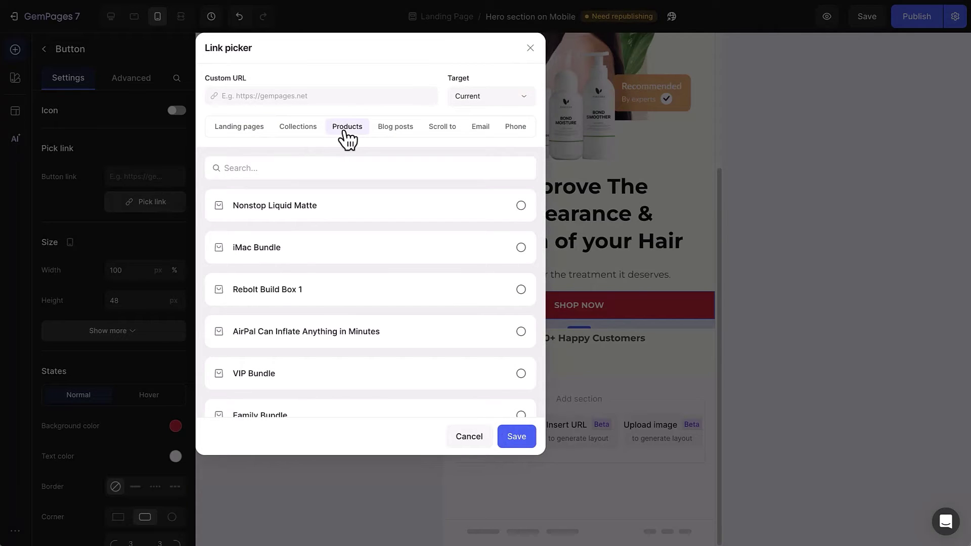
click(427, 207)
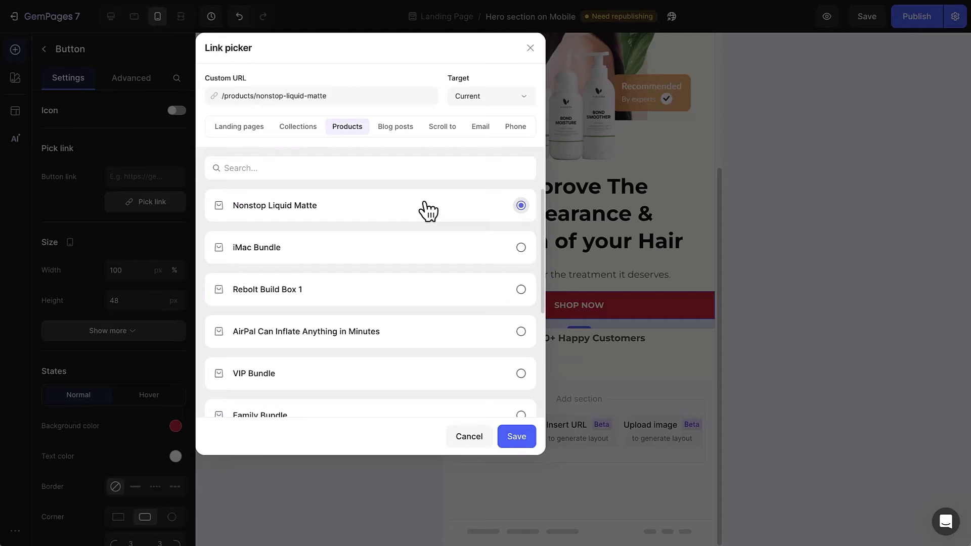
click(521, 443)
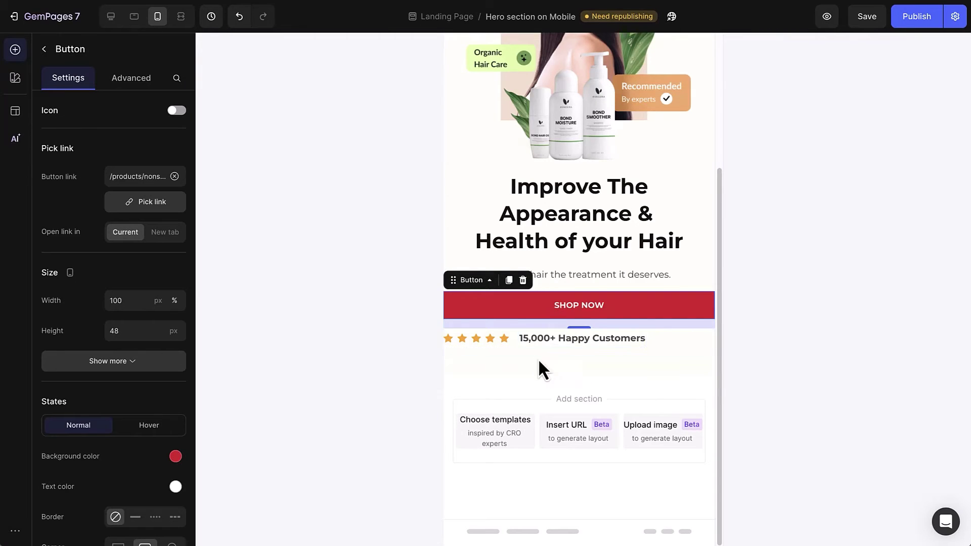
- Horizontally centre the Icon List's parent row beneath the SHOP NOW button
click(466, 338)
click(466, 307)
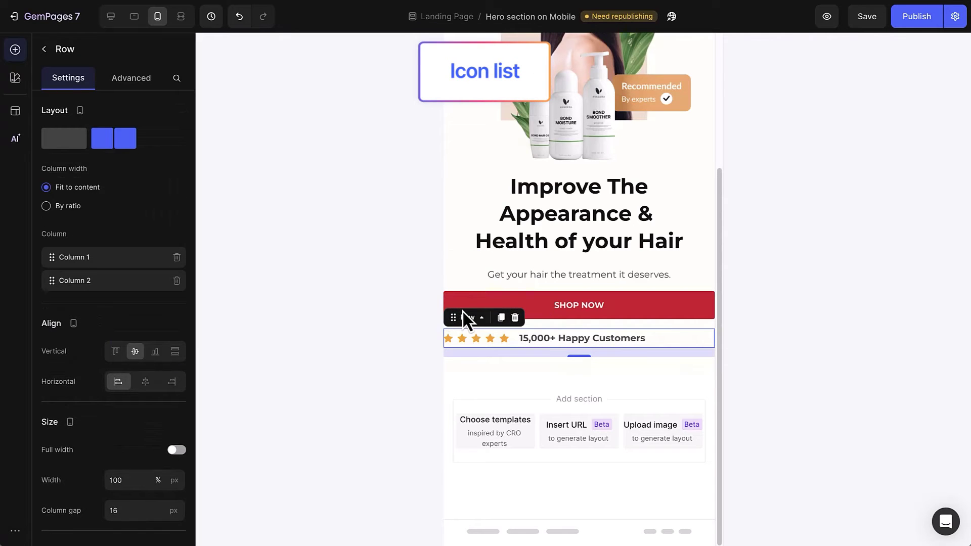
click(146, 383)
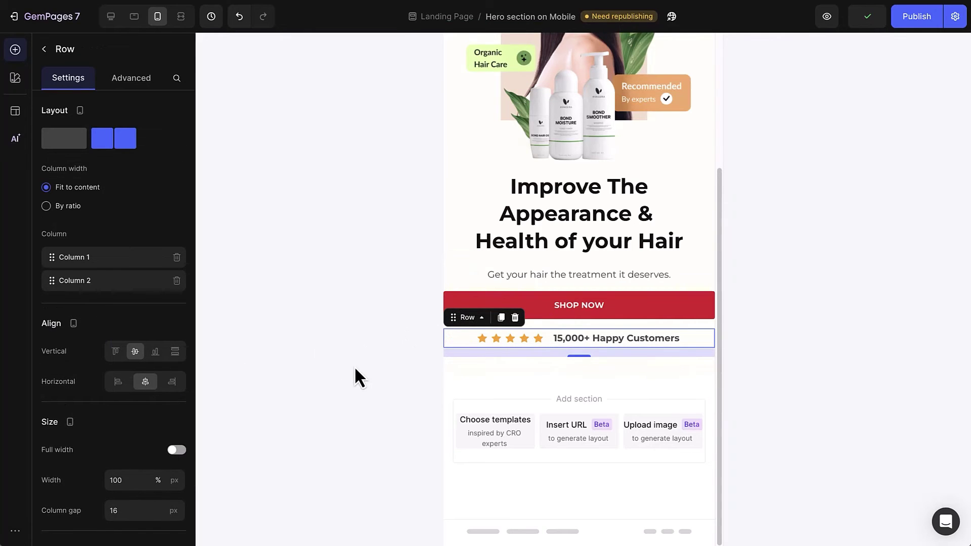
drag(719, 361, 711, 219)
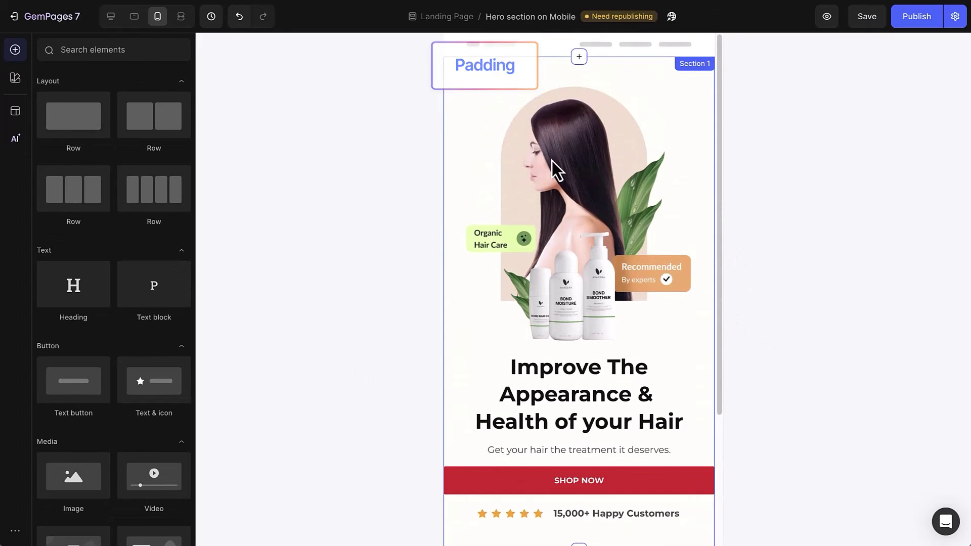
- Apply the XL 24px padding preset to the hero row's left and right sides
click(463, 84)
click(469, 66)
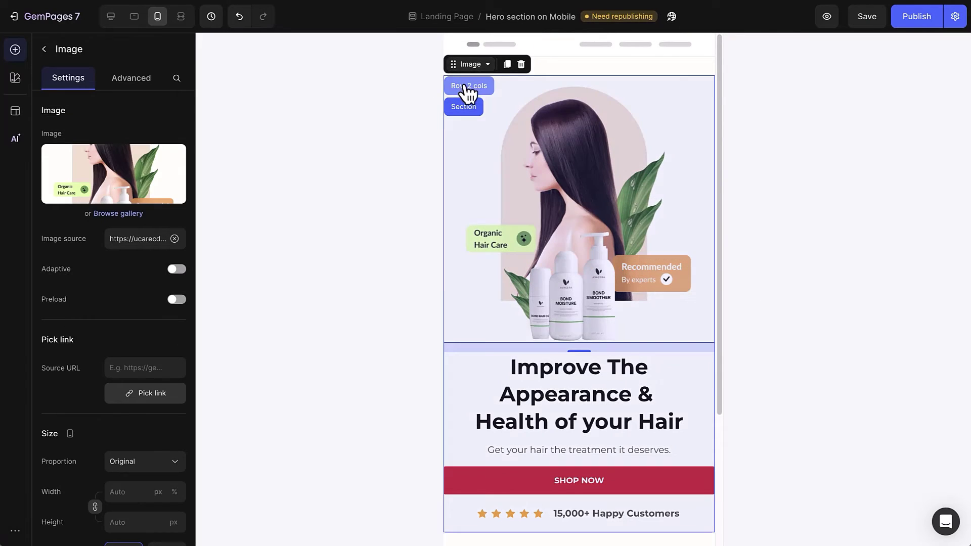
click(464, 85)
click(124, 85)
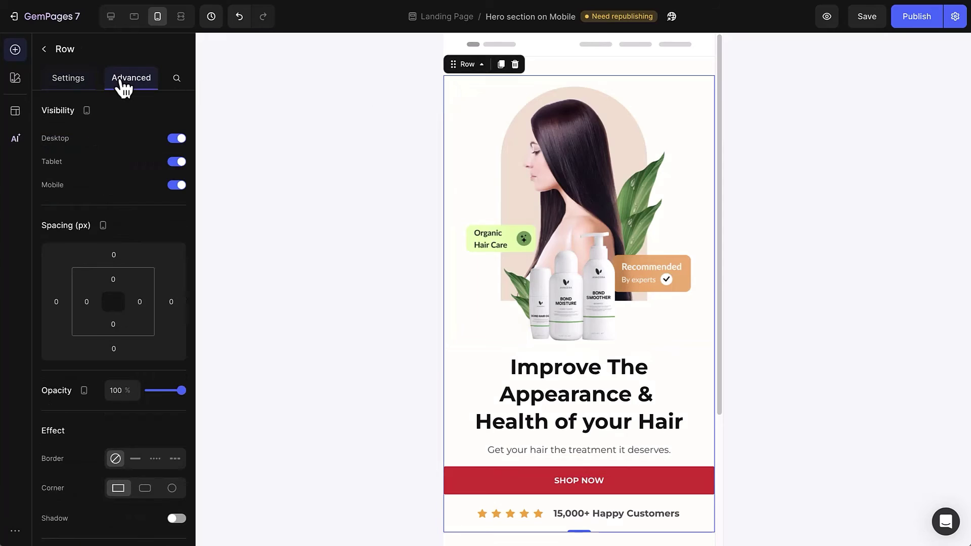
click(88, 303)
click(112, 431)
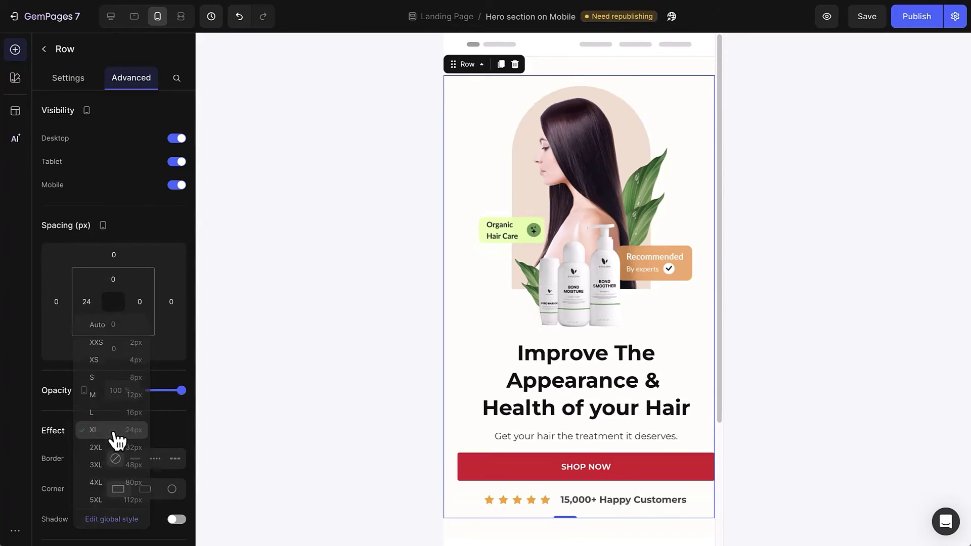
click(137, 302)
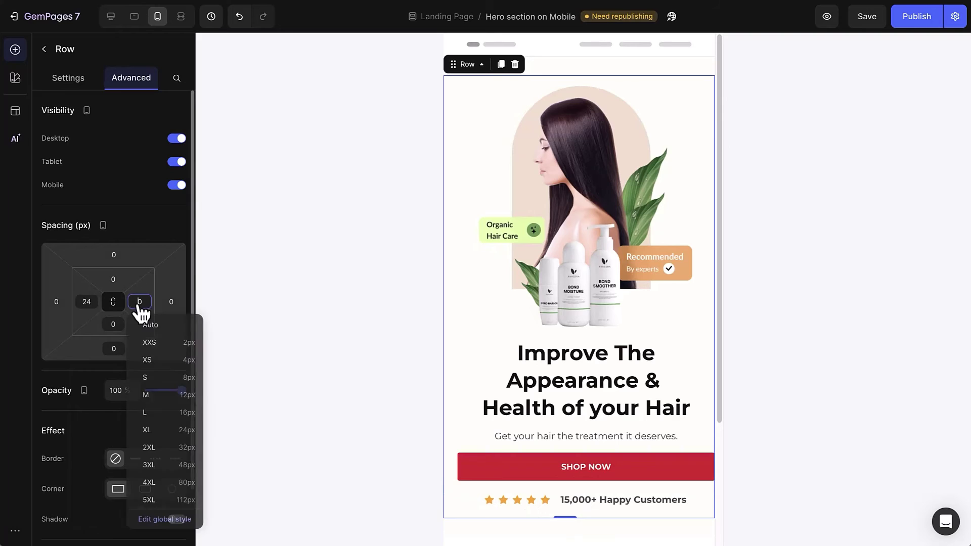
click(144, 432)
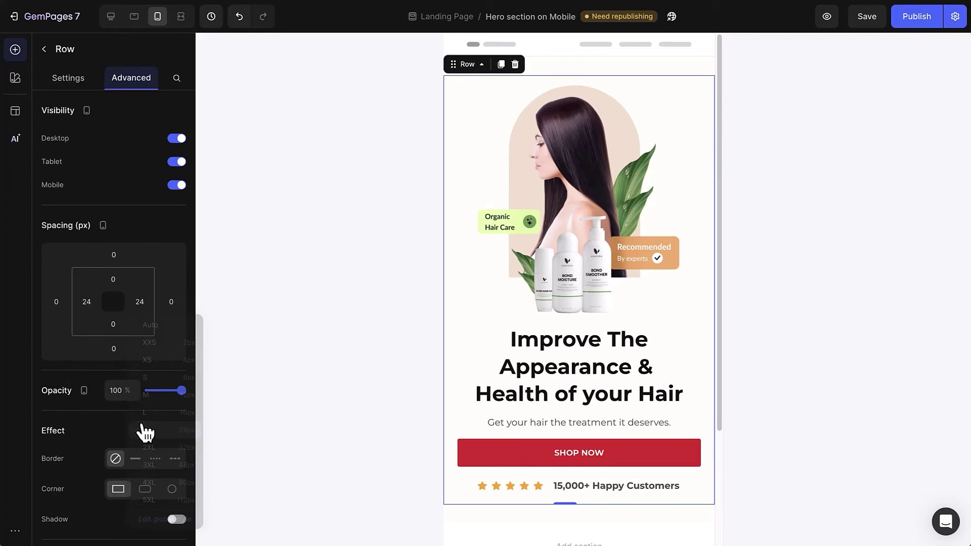
click(285, 348)
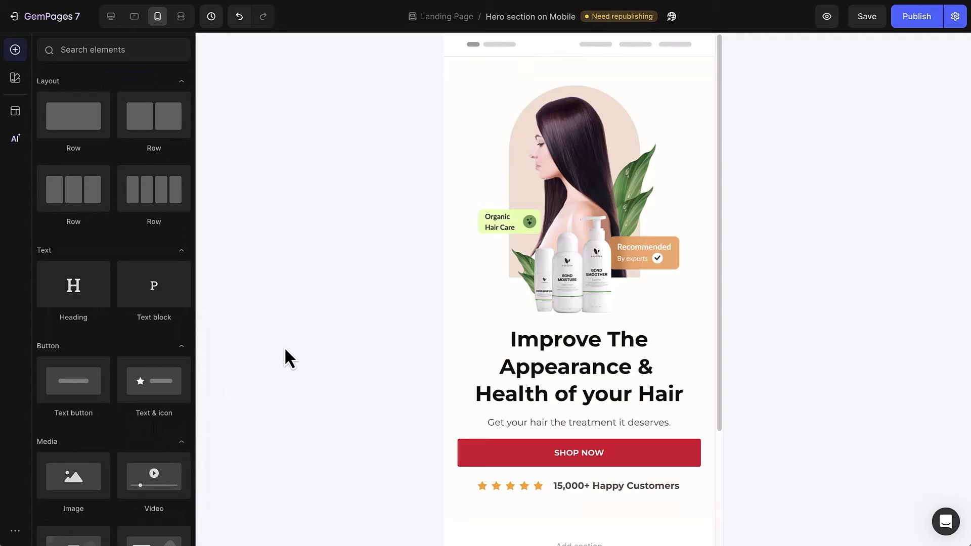
- Publish the landing page with the updated mobile hero section
click(936, 24)
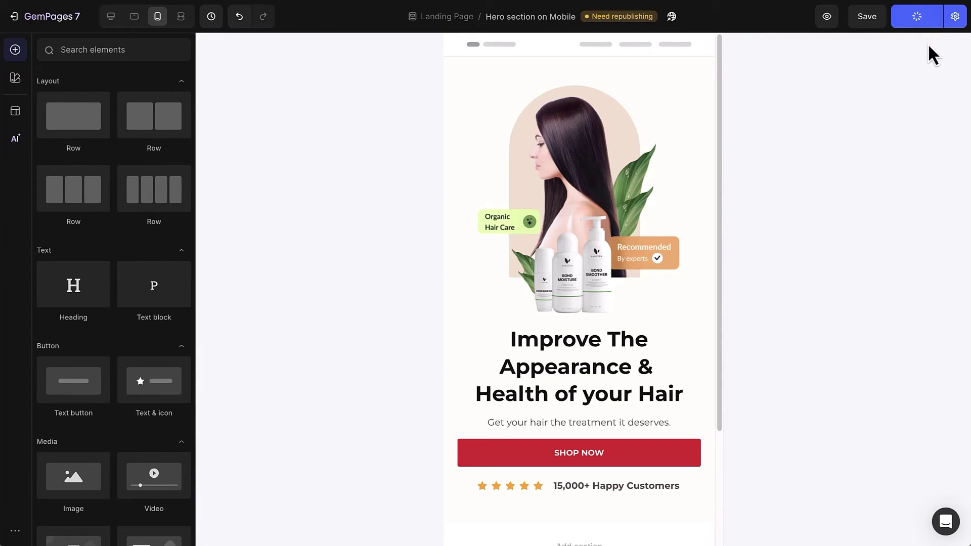